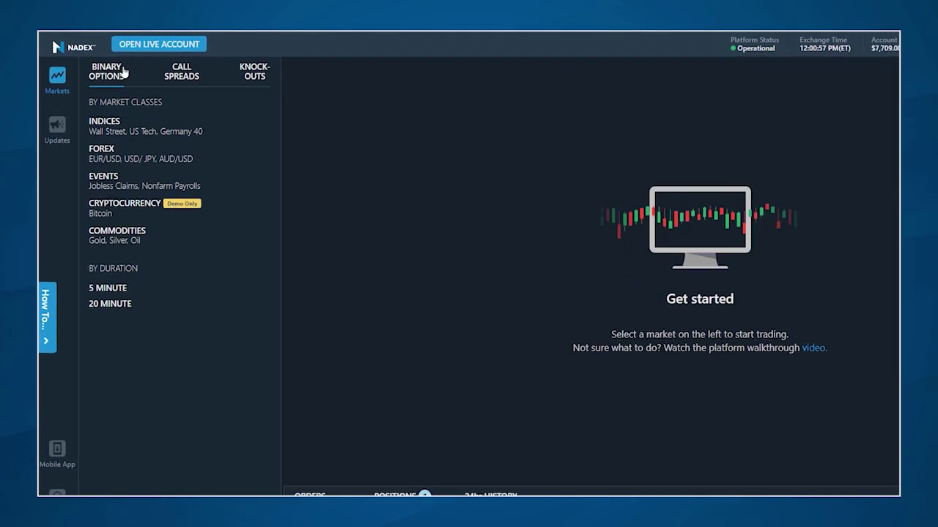
Step: Compare the Call Spreads and Knock-Outs markets, then list the Binary Options Indices markets
{"action": "left_click", "coordinate": [112, 79]}
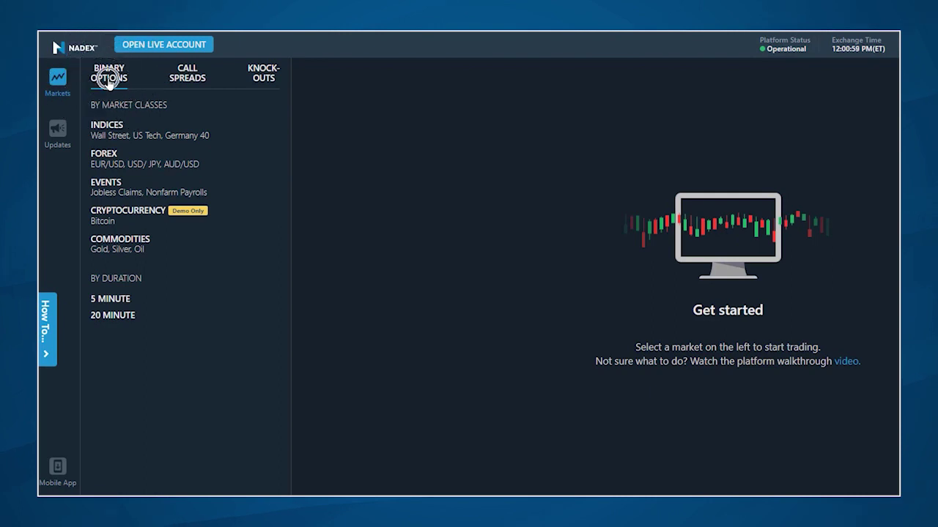
{"action": "left_click", "coordinate": [187, 84]}
{"action": "left_click", "coordinate": [262, 80]}
{"action": "left_click", "coordinate": [184, 77]}
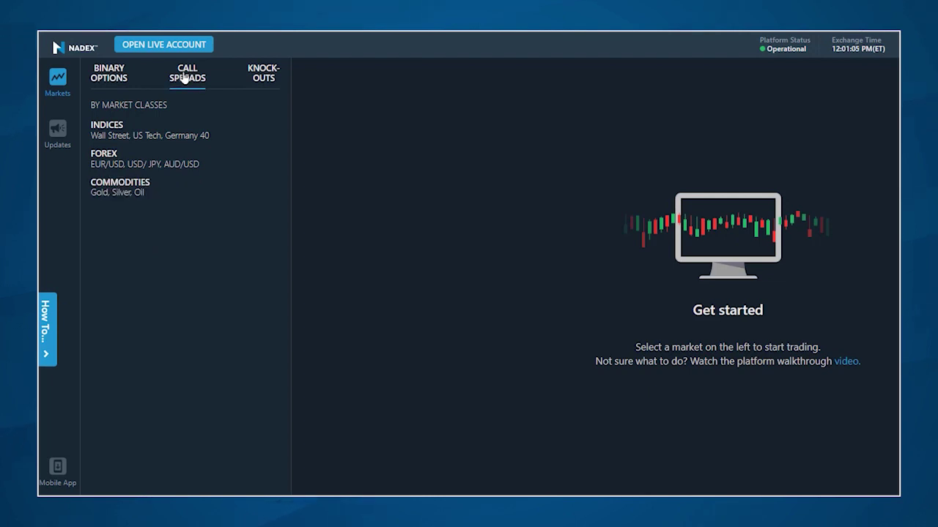
{"action": "left_click", "coordinate": [110, 126]}
{"action": "left_click", "coordinate": [261, 76]}
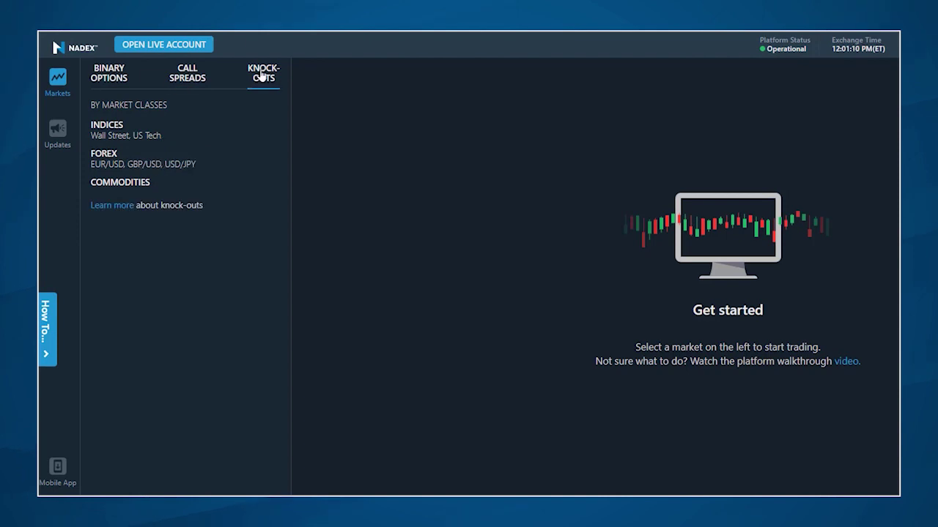
{"action": "left_click", "coordinate": [108, 74]}
{"action": "left_click", "coordinate": [109, 127]}
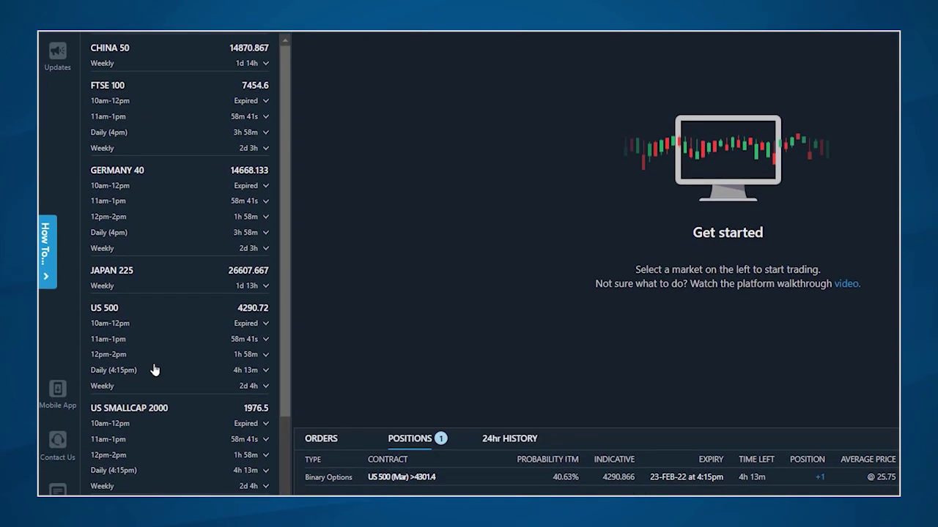
Step: Expand US 500 Daily (4:15pm) and scroll through its strike ladder
{"action": "left_click", "coordinate": [118, 371]}
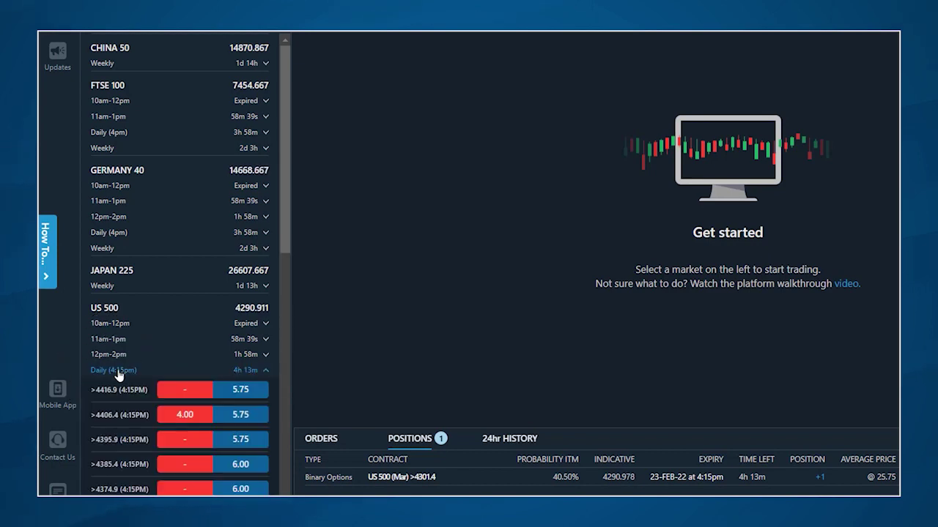
{"action": "scroll", "coordinate": [118, 375], "scroll_direction": "down", "scroll_amount": 6}
{"action": "scroll", "coordinate": [125, 370], "scroll_direction": "up", "scroll_amount": 1}
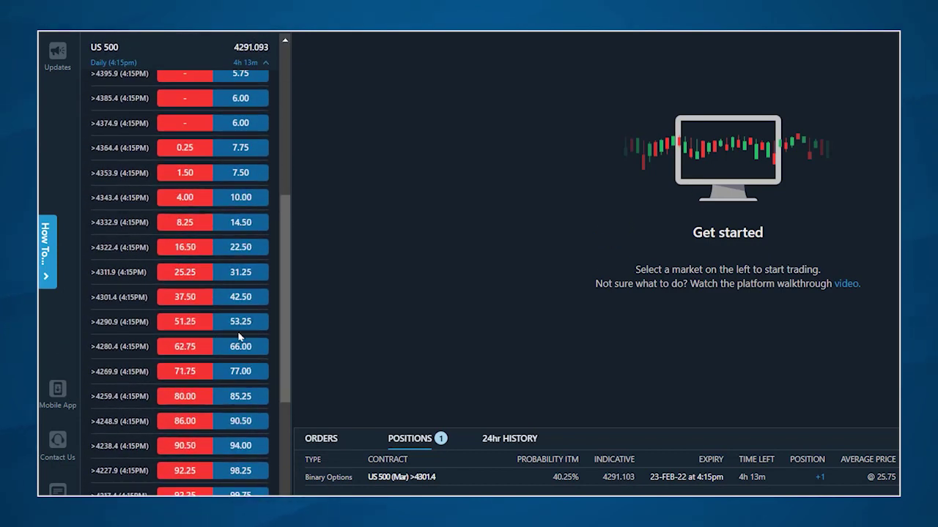
Step: Open the chart and ticket for the >4311.9 strike, then switch to the >4301.4 strike
{"action": "left_click", "coordinate": [135, 275]}
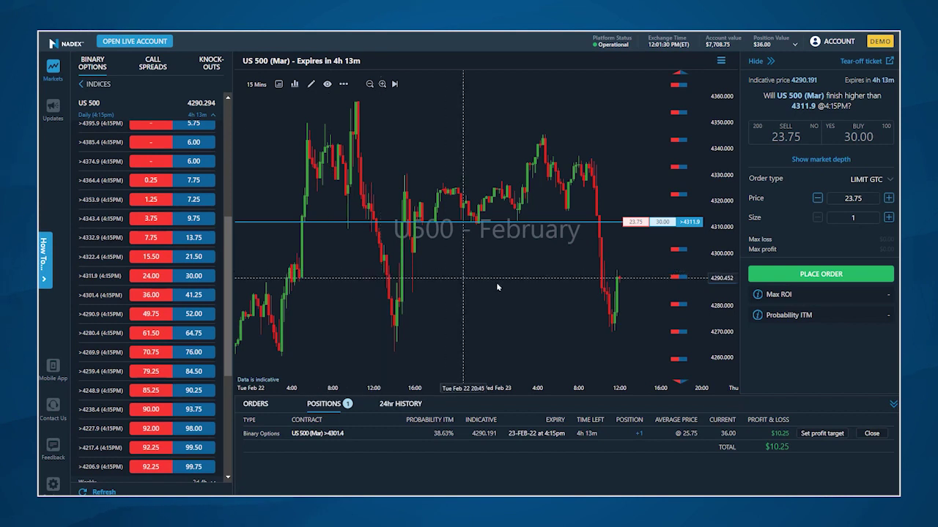
{"action": "left_click", "coordinate": [96, 276]}
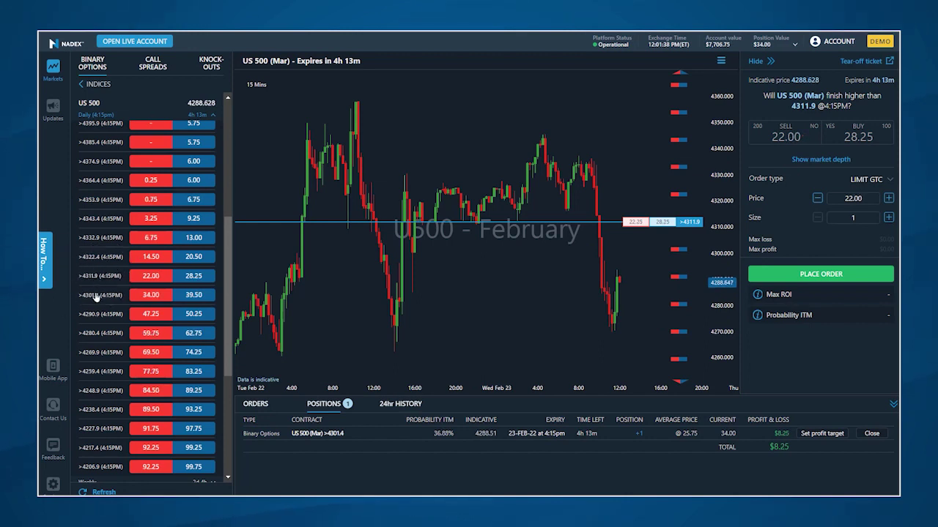
{"action": "left_click", "coordinate": [96, 295]}
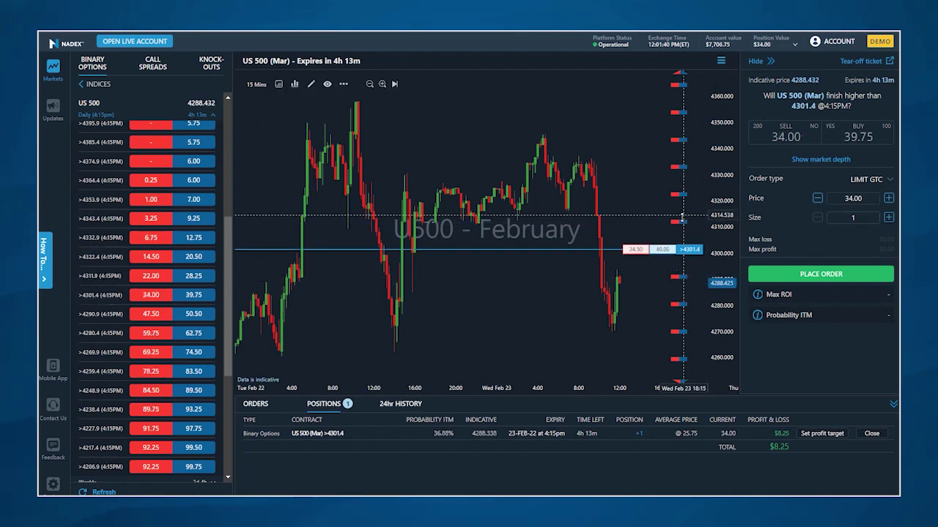
{"action": "left_click", "coordinate": [682, 223]}
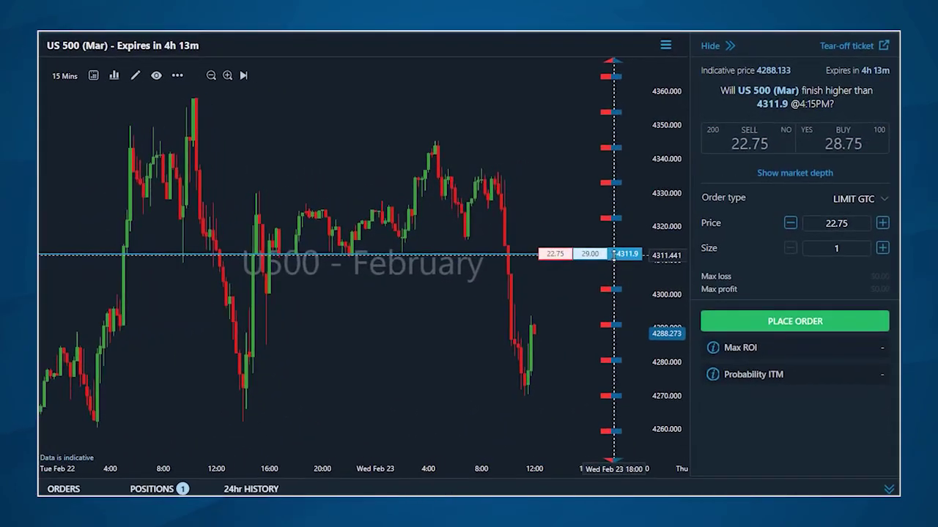
{"action": "left_click", "coordinate": [613, 291]}
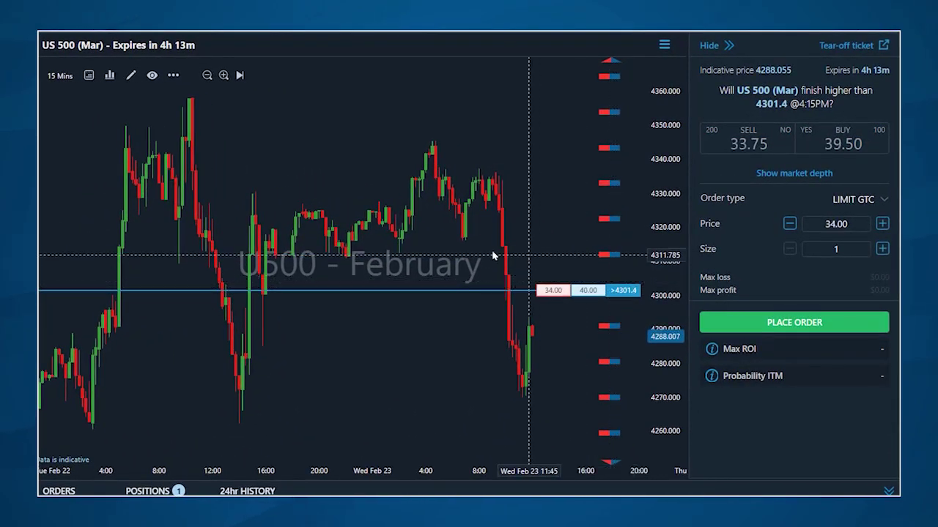
{"action": "left_click", "coordinate": [110, 76]}
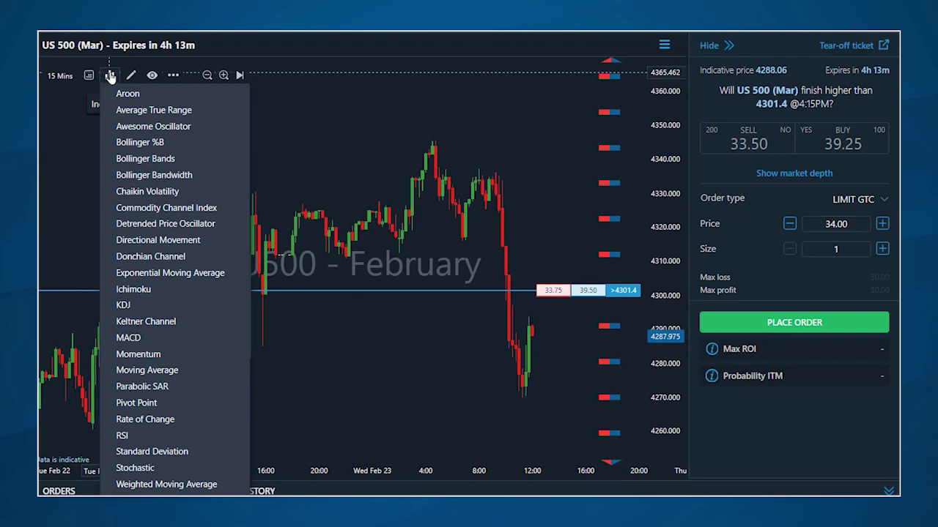
{"action": "left_click", "coordinate": [132, 76]}
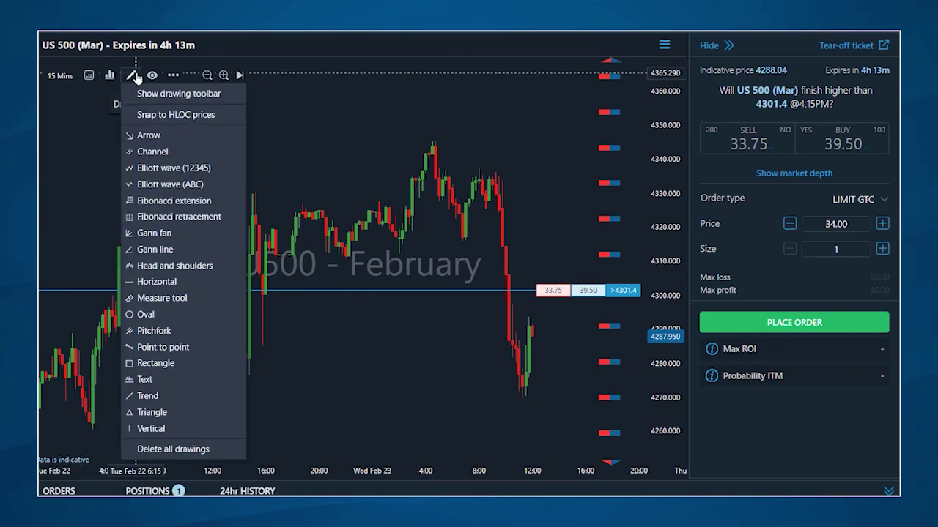
{"action": "left_click", "coordinate": [151, 76]}
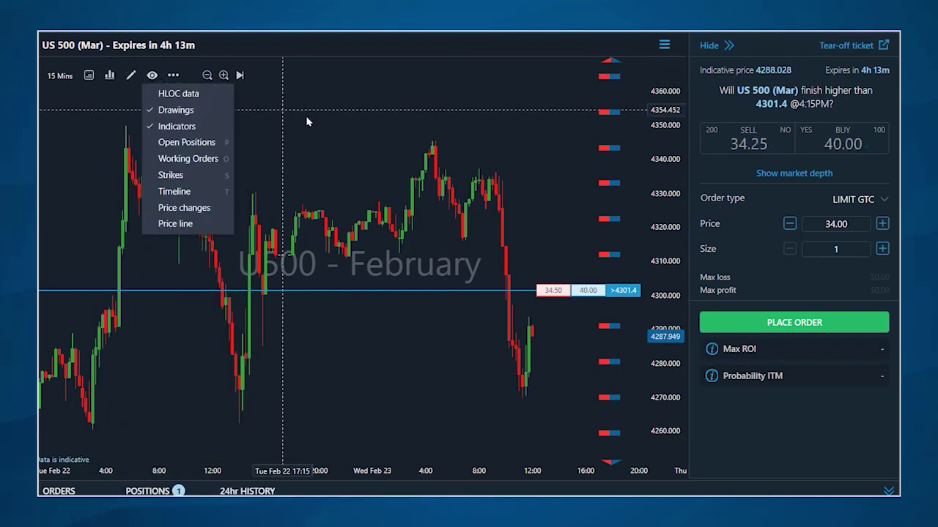
{"action": "left_click", "coordinate": [352, 131]}
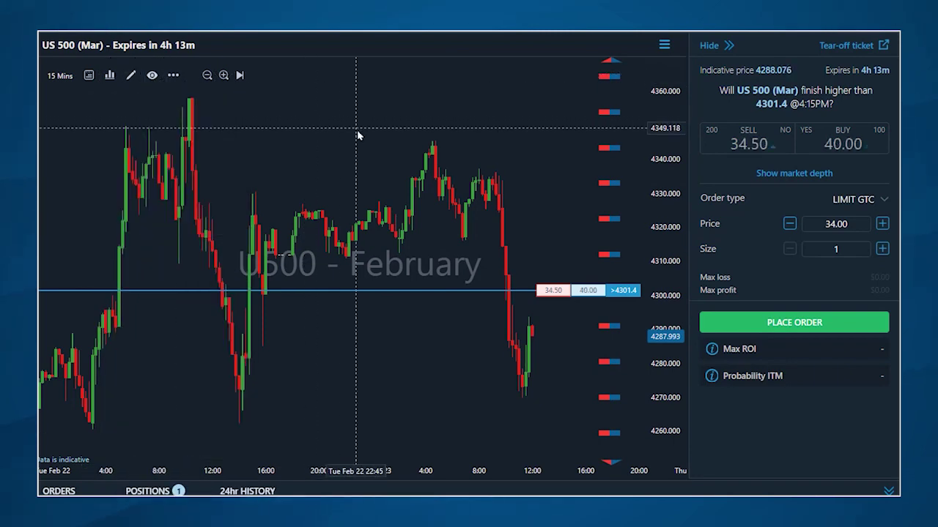
{"action": "right_click", "coordinate": [411, 356]}
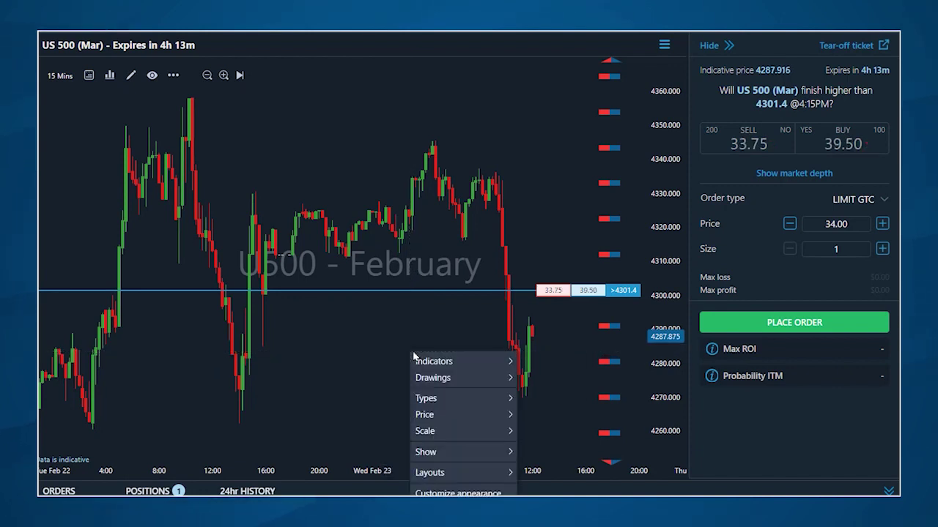
{"action": "mouse_move", "coordinate": [433, 367]}
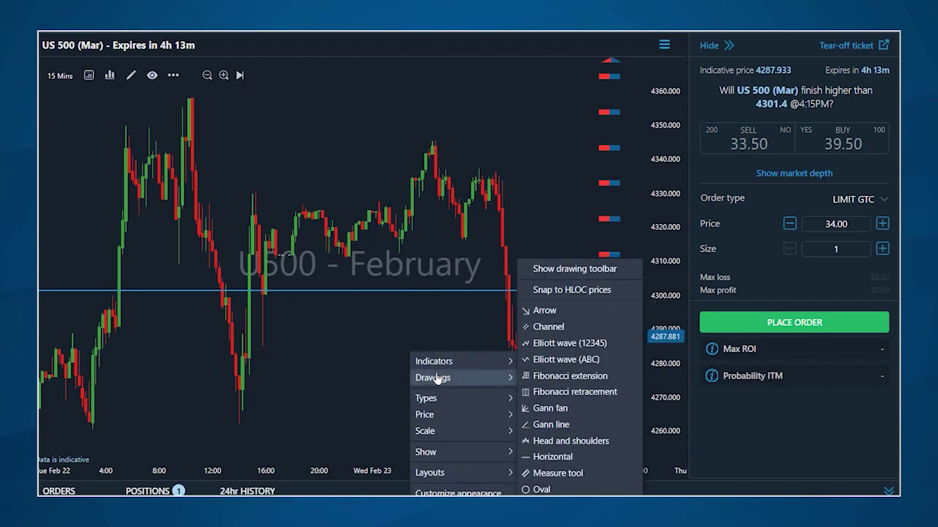
{"action": "mouse_move", "coordinate": [440, 402]}
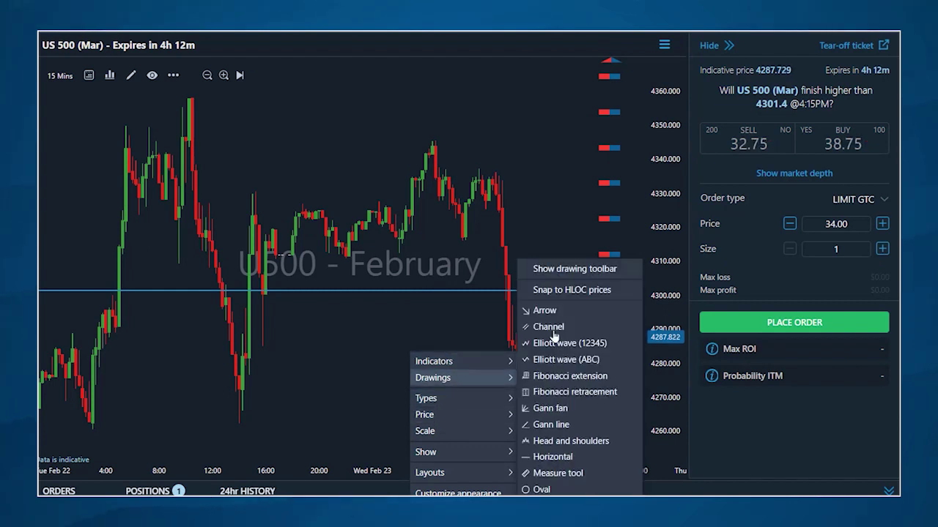
{"action": "left_click", "coordinate": [565, 171]}
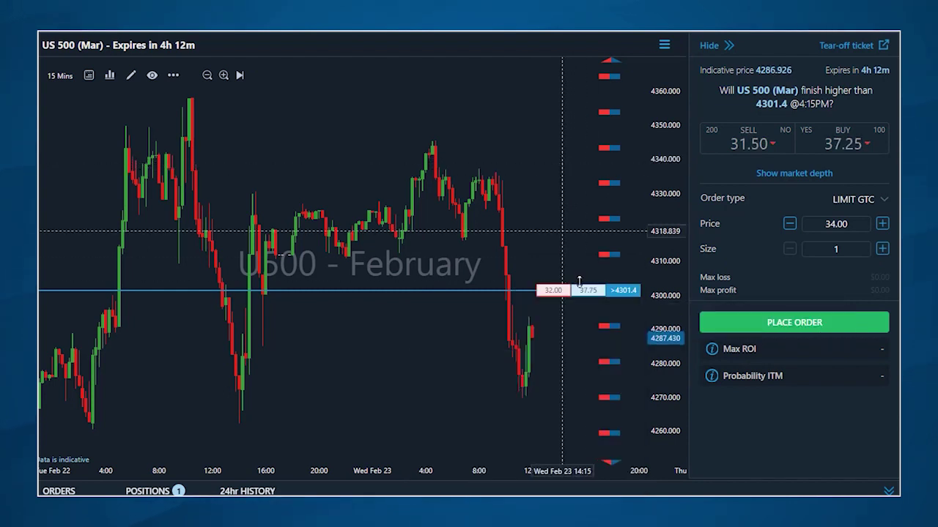
{"action": "left_click", "coordinate": [619, 327]}
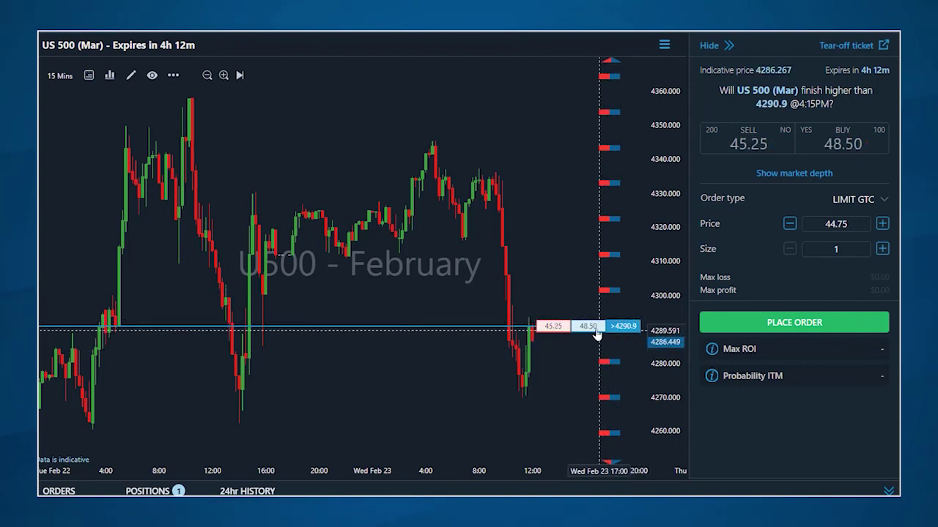
Step: Start a buy ticket for the >4290.9 binary with LIMIT GTC order type and size 1
{"action": "left_click", "coordinate": [590, 327]}
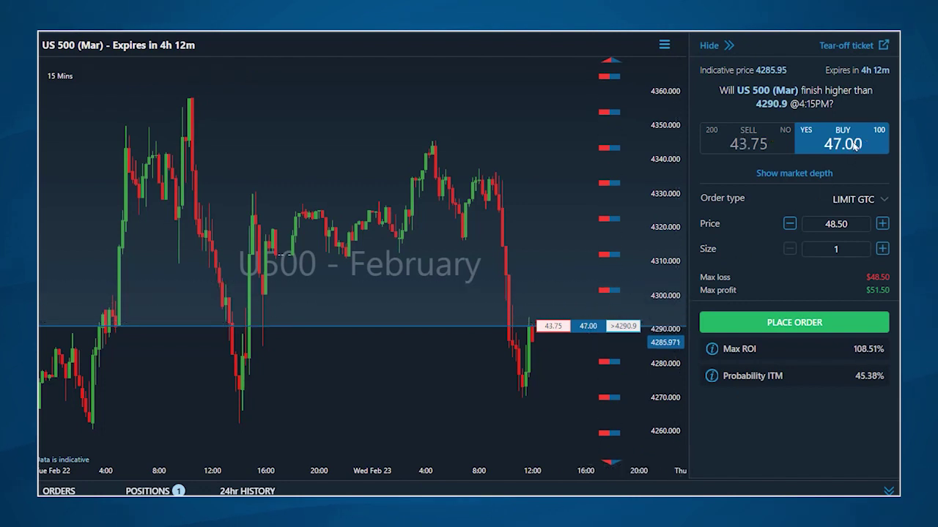
{"action": "left_click", "coordinate": [882, 202]}
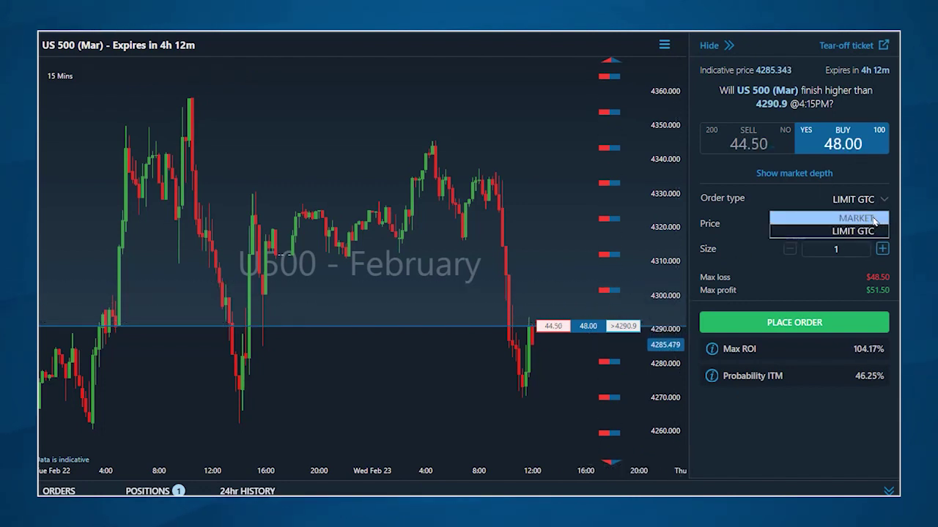
{"action": "left_click", "coordinate": [886, 200]}
{"action": "left_click", "coordinate": [789, 226]}
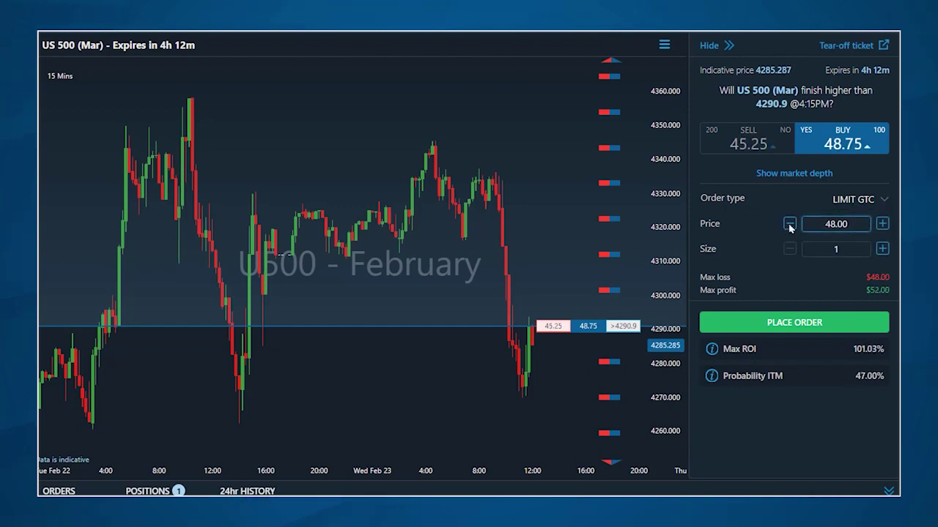
{"action": "left_click", "coordinate": [882, 249]}
{"action": "left_click", "coordinate": [789, 249]}
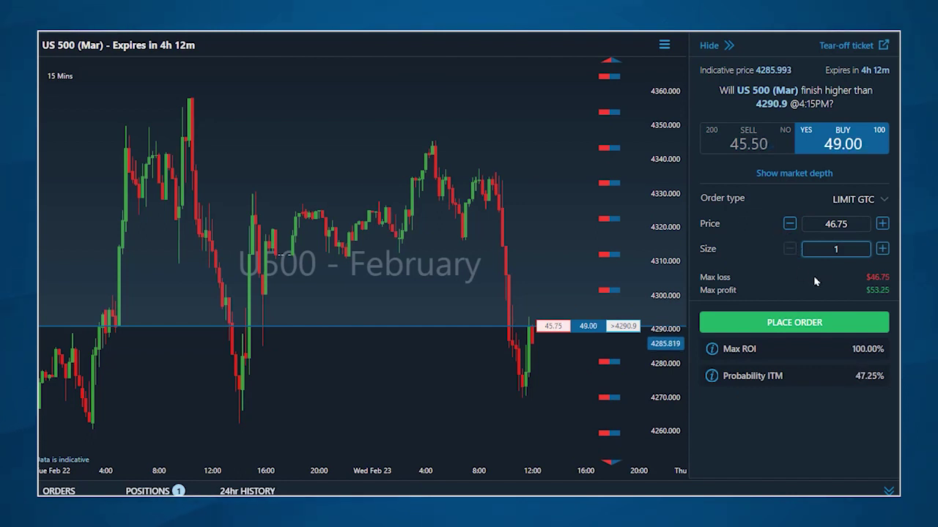
{"action": "left_click", "coordinate": [813, 277]}
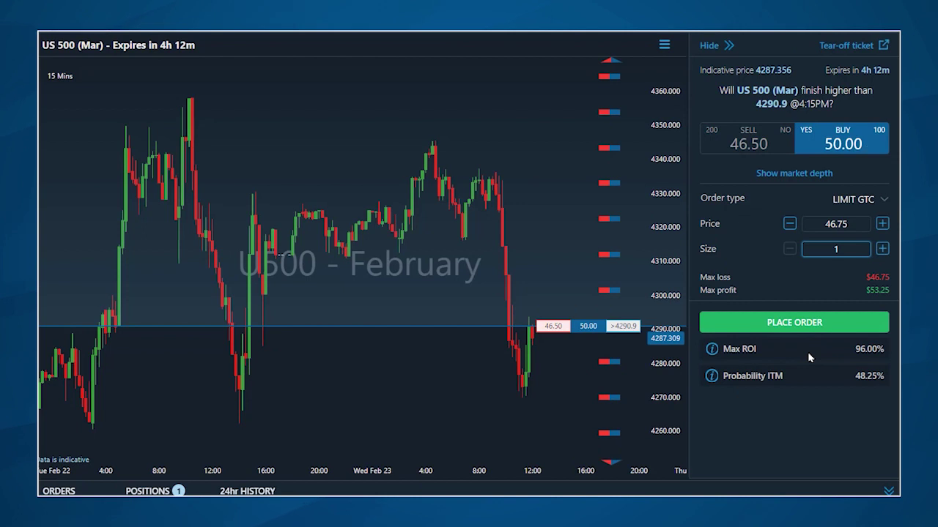
{"action": "left_click", "coordinate": [802, 403]}
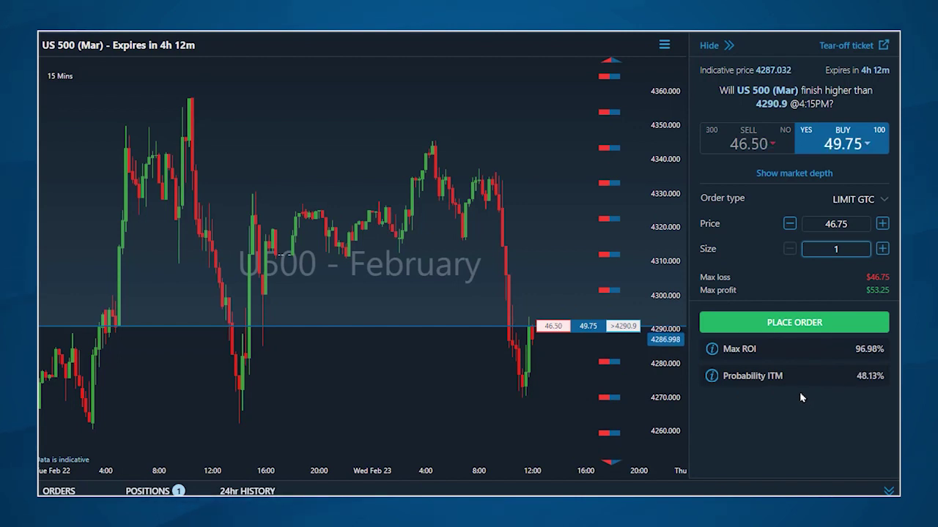
Step: Place the buy order for 1 contract at 47.75 and view the open positions
{"action": "left_click", "coordinate": [746, 142]}
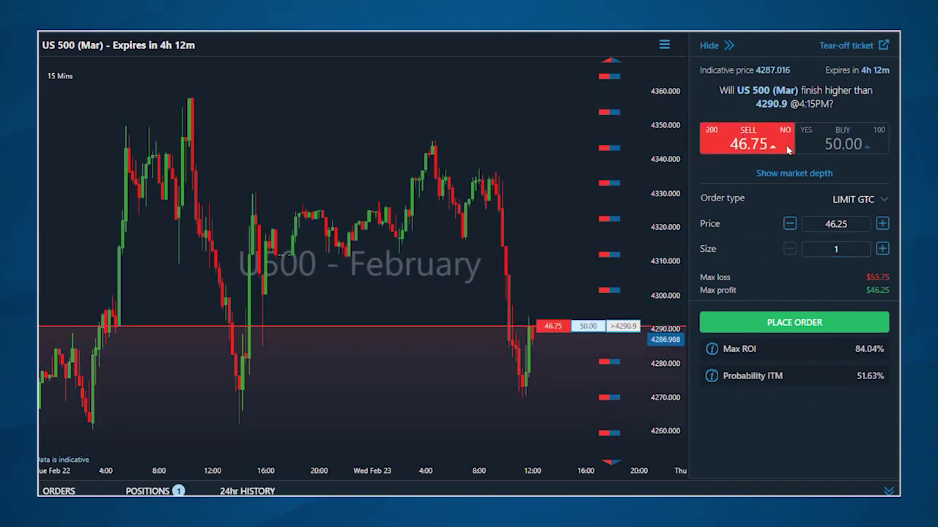
{"action": "left_click", "coordinate": [829, 145]}
{"action": "left_click", "coordinate": [790, 224]}
{"action": "left_click", "coordinate": [790, 223]}
{"action": "left_click", "coordinate": [790, 224]}
{"action": "left_click", "coordinate": [790, 223]}
{"action": "left_click", "coordinate": [790, 223]}
{"action": "left_click", "coordinate": [790, 224]}
{"action": "left_click", "coordinate": [795, 322]}
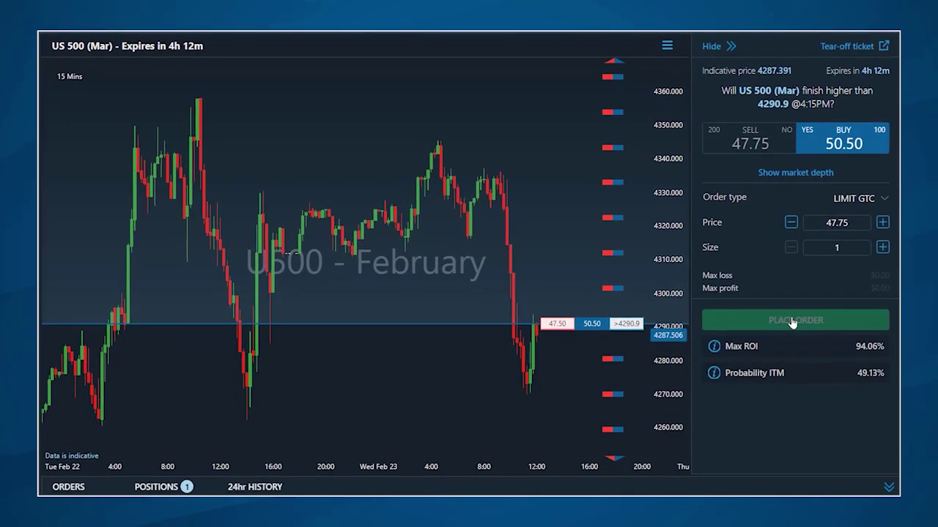
{"action": "left_click", "coordinate": [157, 487]}
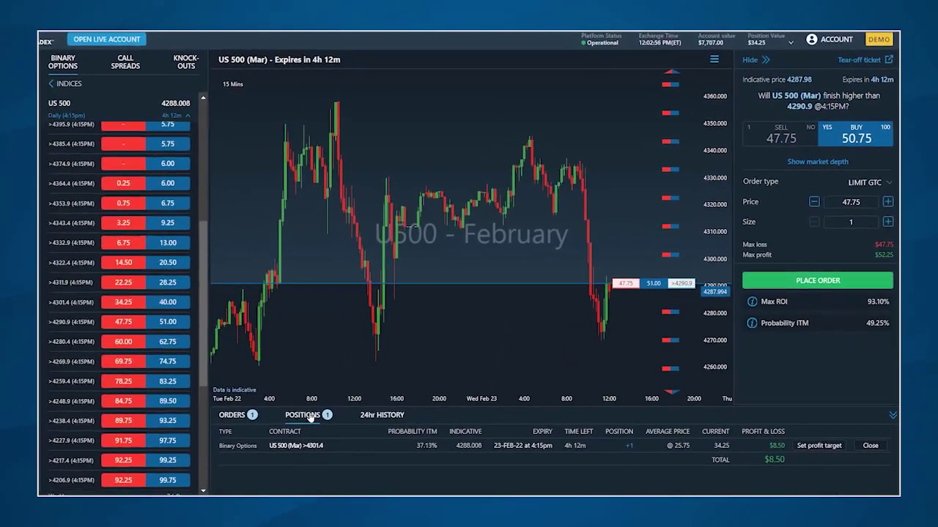
Step: Amend the pending >4290.9 order's price to 48.50, then load the >4301.4 position
{"action": "left_click", "coordinate": [252, 407]}
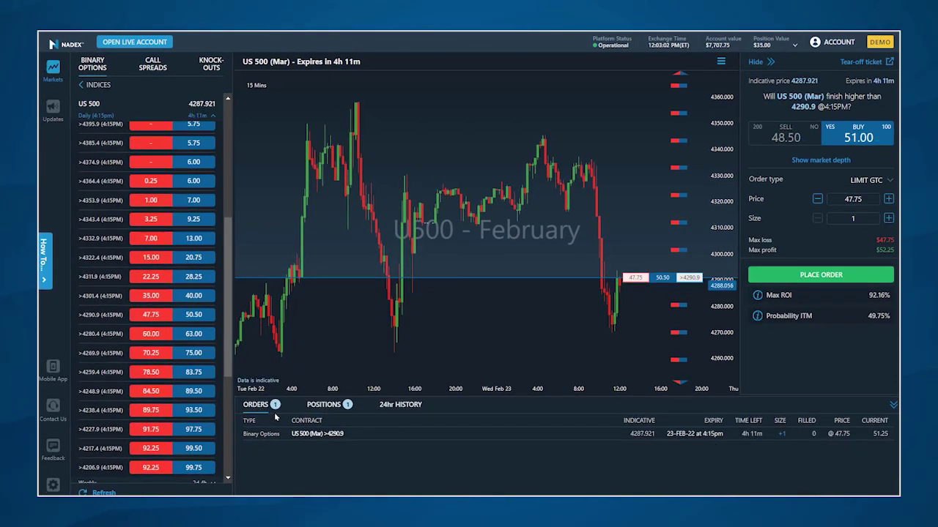
{"action": "left_click", "coordinate": [316, 434]}
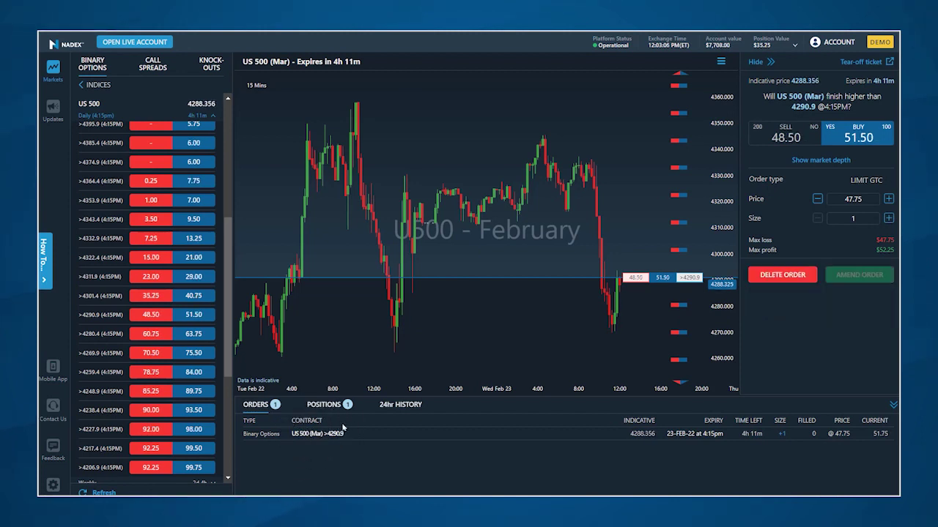
{"action": "left_click", "coordinate": [817, 199]}
{"action": "left_click", "coordinate": [889, 198]}
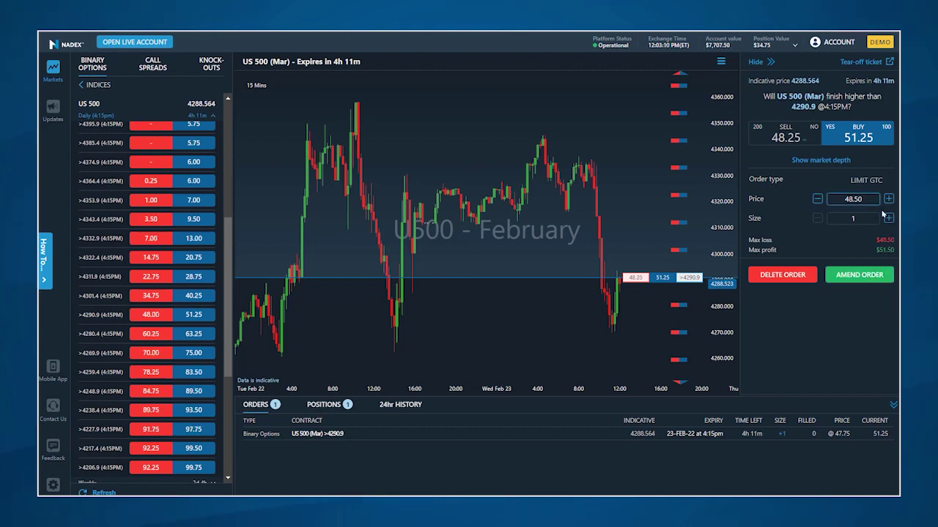
{"action": "left_click", "coordinate": [323, 406]}
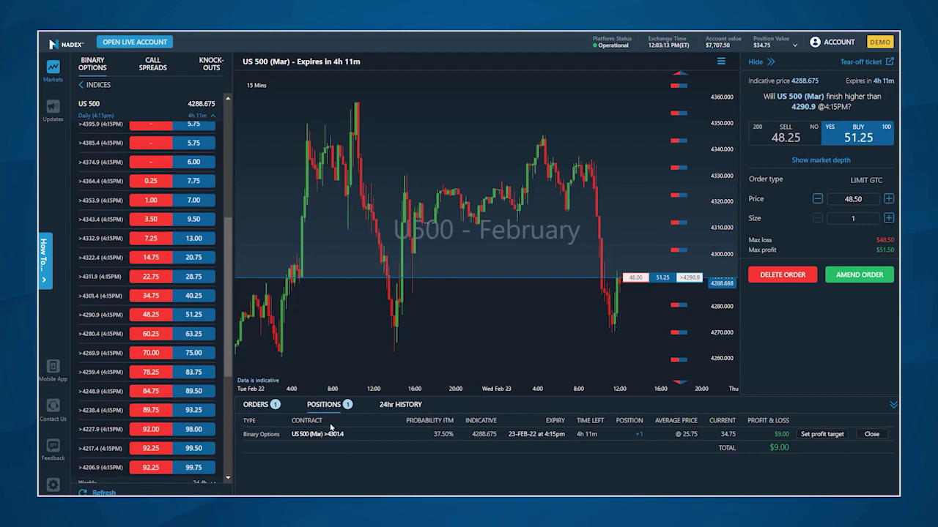
{"action": "left_click", "coordinate": [333, 435]}
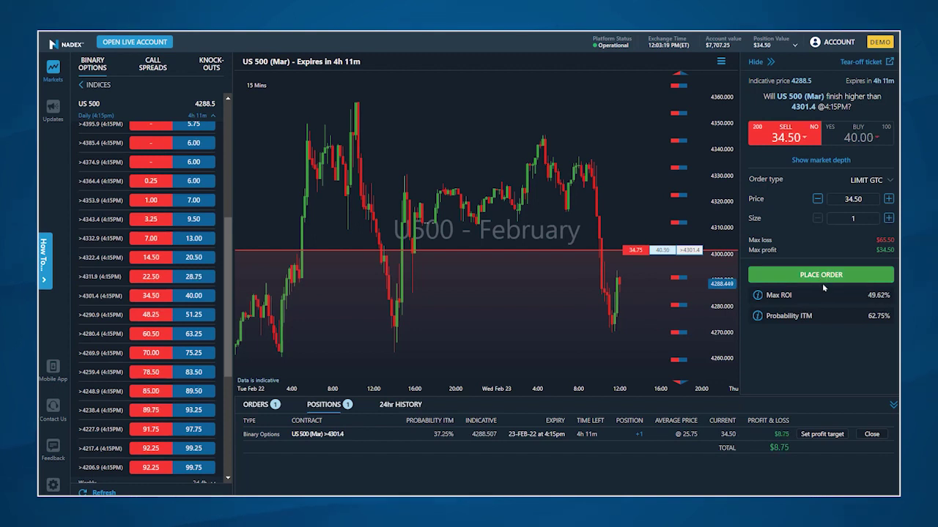
Step: Place a profit-target limit sell at 47.25 on the >4301.4 position
{"action": "left_click", "coordinate": [872, 434]}
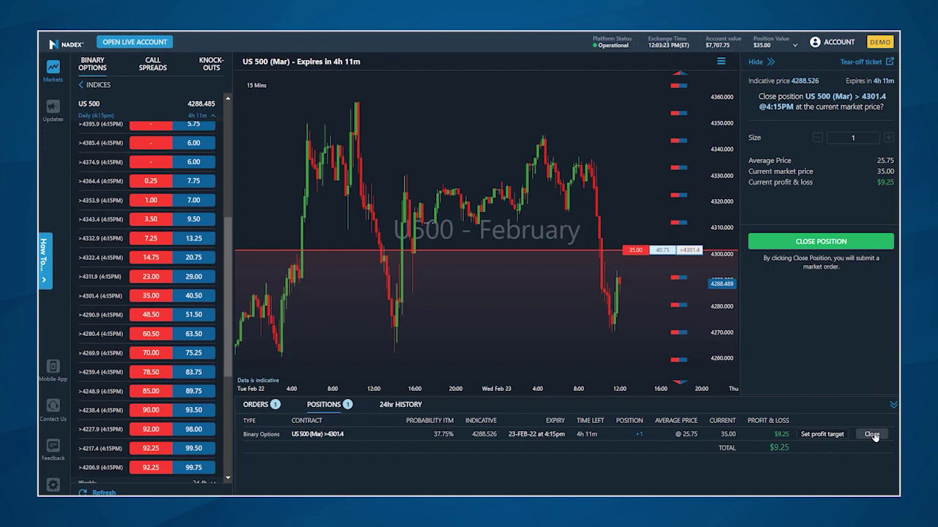
{"action": "left_click", "coordinate": [828, 434]}
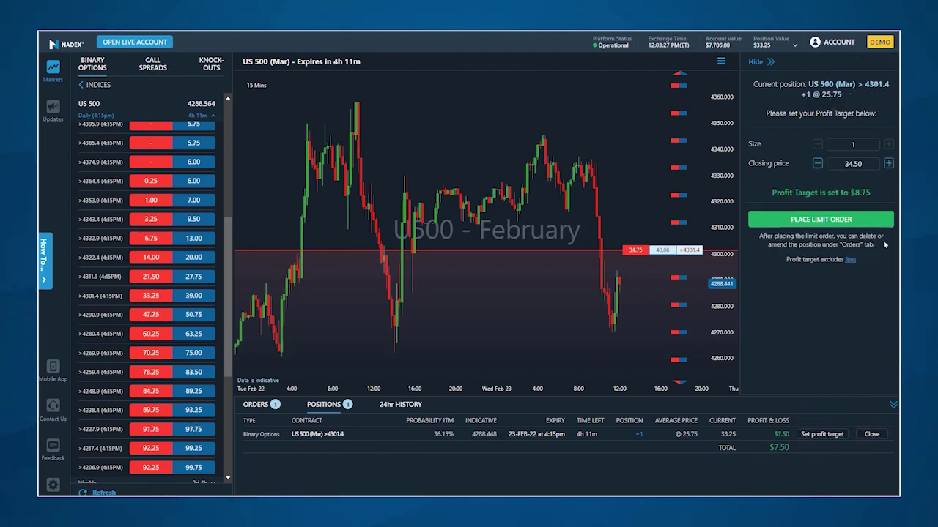
{"action": "left_click", "coordinate": [888, 164]}
{"action": "left_click", "coordinate": [888, 164]}
{"action": "left_click", "coordinate": [887, 164]}
{"action": "left_click", "coordinate": [888, 165]}
{"action": "left_click", "coordinate": [887, 165]}
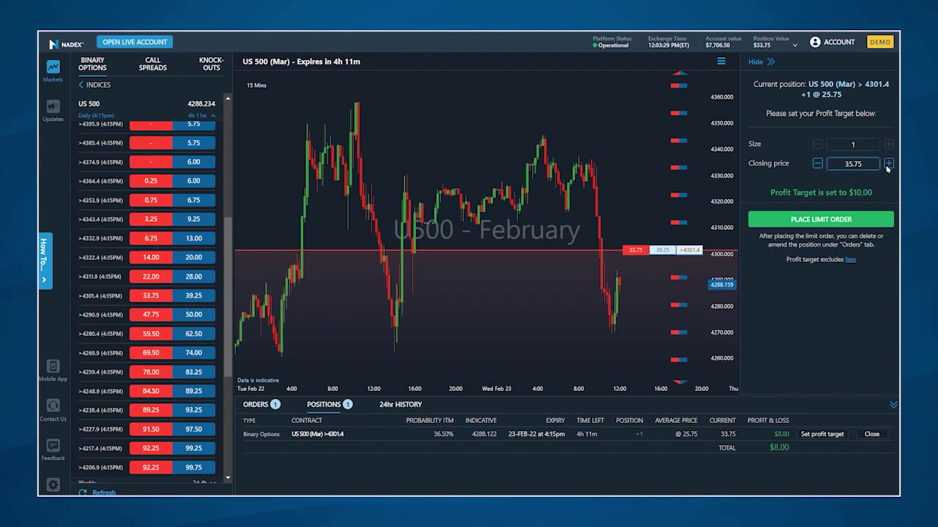
{"action": "left_click", "coordinate": [888, 164]}
{"action": "left_click", "coordinate": [888, 164]}
{"action": "left_click", "coordinate": [888, 164]}
{"action": "left_click", "coordinate": [888, 164]}
{"action": "left_click", "coordinate": [887, 164]}
{"action": "left_click", "coordinate": [888, 164]}
{"action": "left_click", "coordinate": [887, 164]}
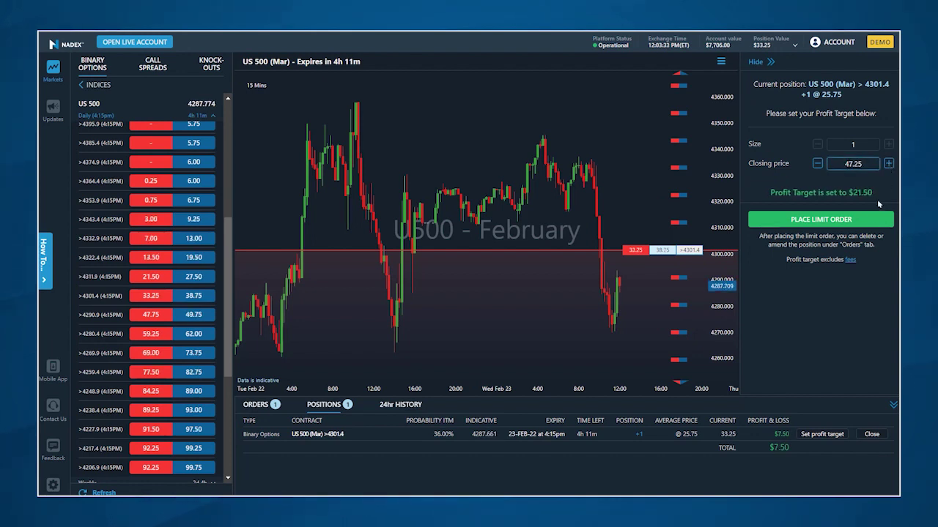
{"action": "left_click", "coordinate": [834, 219]}
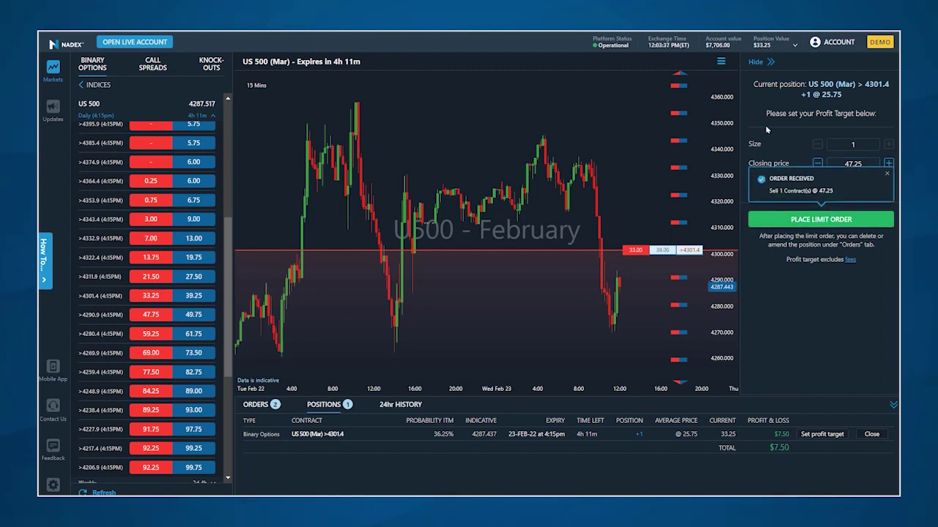
Step: Review the 24hr order and fill history below the chart, then collapse it
{"action": "left_click", "coordinate": [720, 63]}
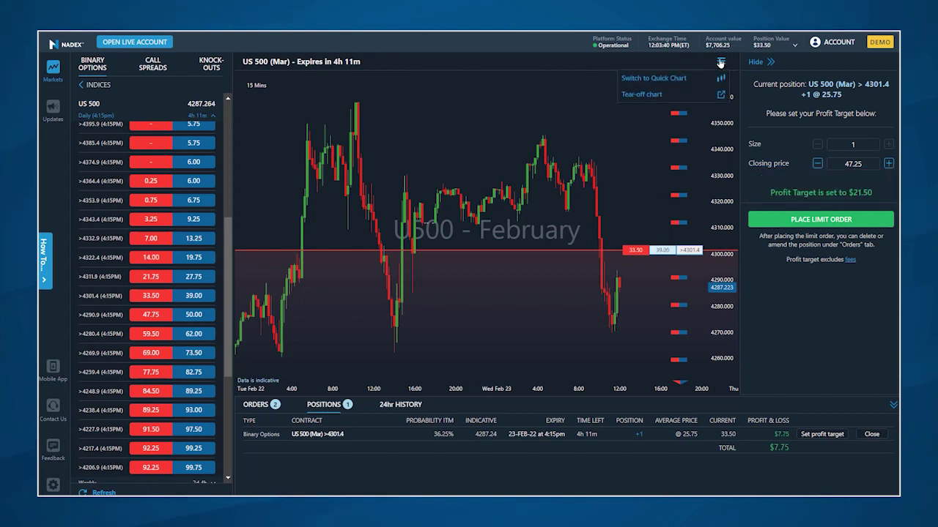
{"action": "left_click", "coordinate": [665, 96]}
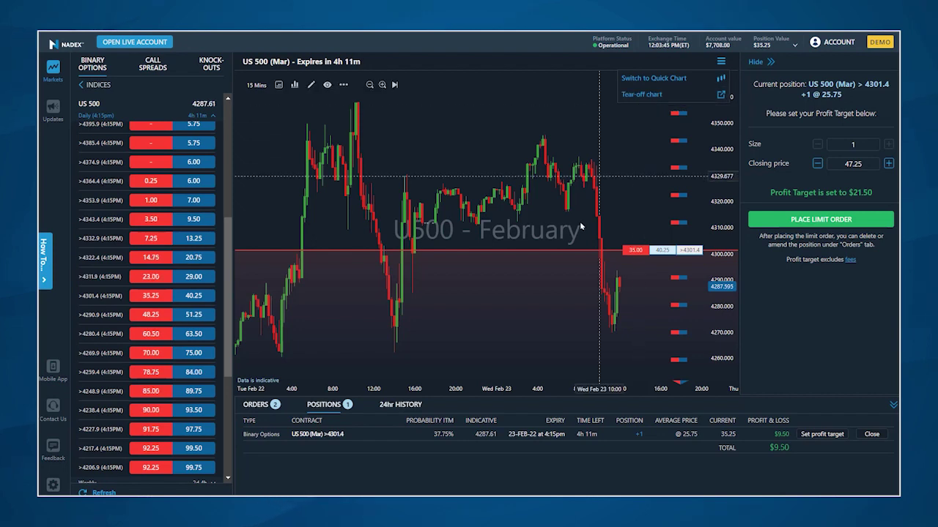
{"action": "left_click", "coordinate": [396, 406]}
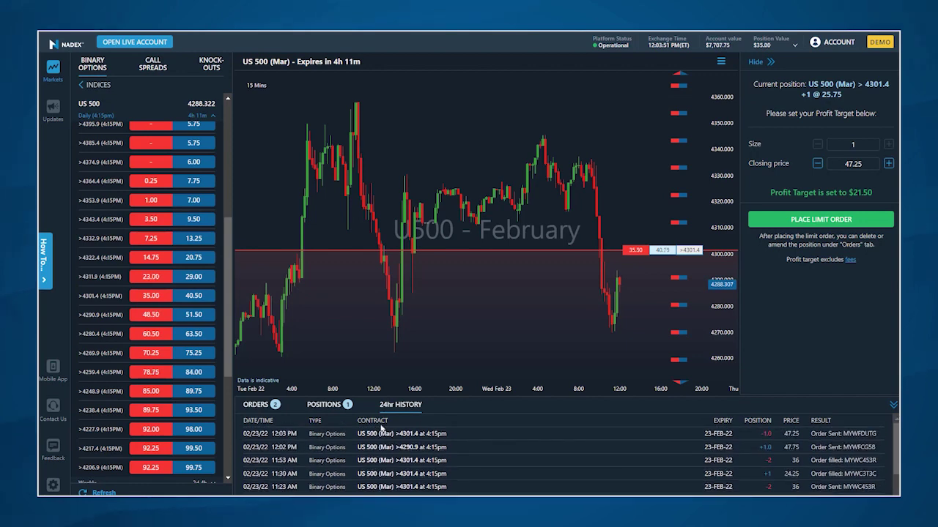
{"action": "left_click", "coordinate": [893, 405]}
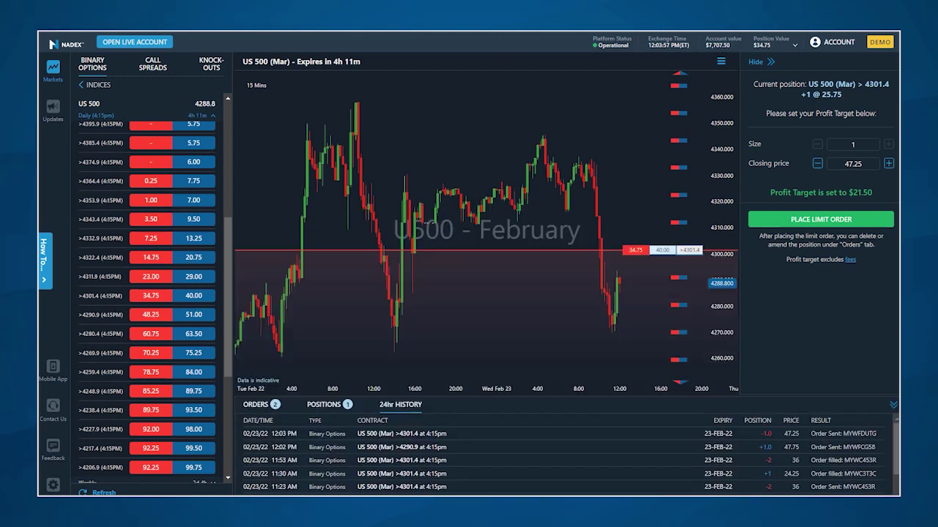
{"action": "left_click", "coordinate": [53, 485]}
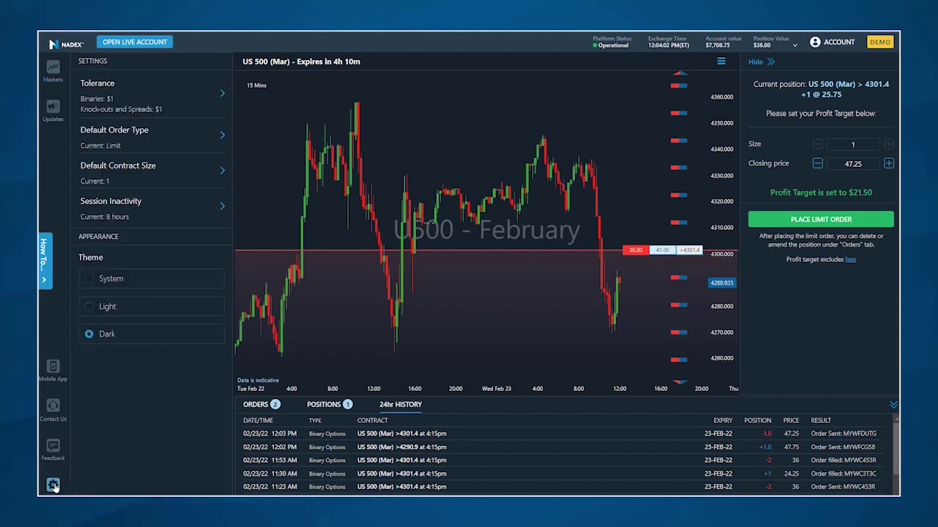
Step: Switch the platform theme to Light, then back to Dark
{"action": "left_click", "coordinate": [144, 102]}
{"action": "left_click", "coordinate": [89, 308]}
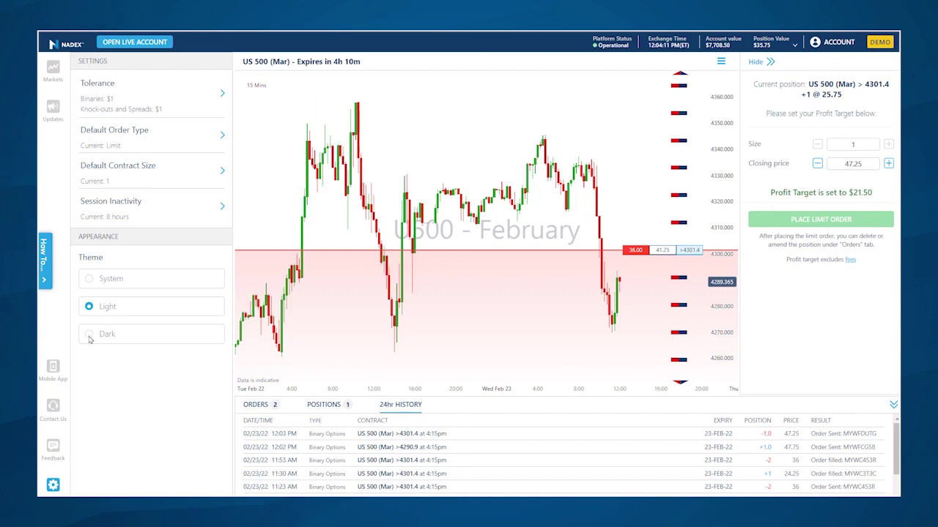
{"action": "left_click", "coordinate": [89, 335]}
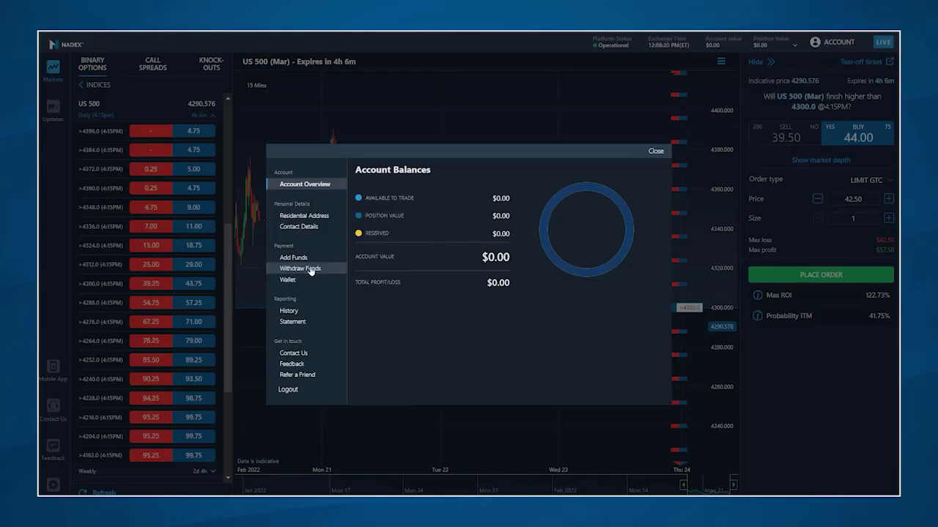
Step: Browse the Add Funds and Withdraw Funds pages, then open the account History report
{"action": "left_click", "coordinate": [304, 260]}
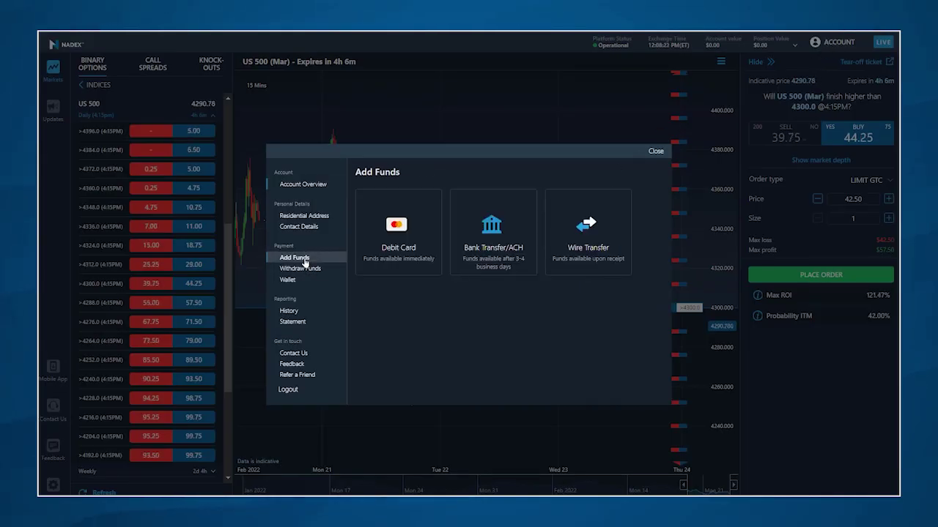
{"action": "left_click", "coordinate": [304, 269]}
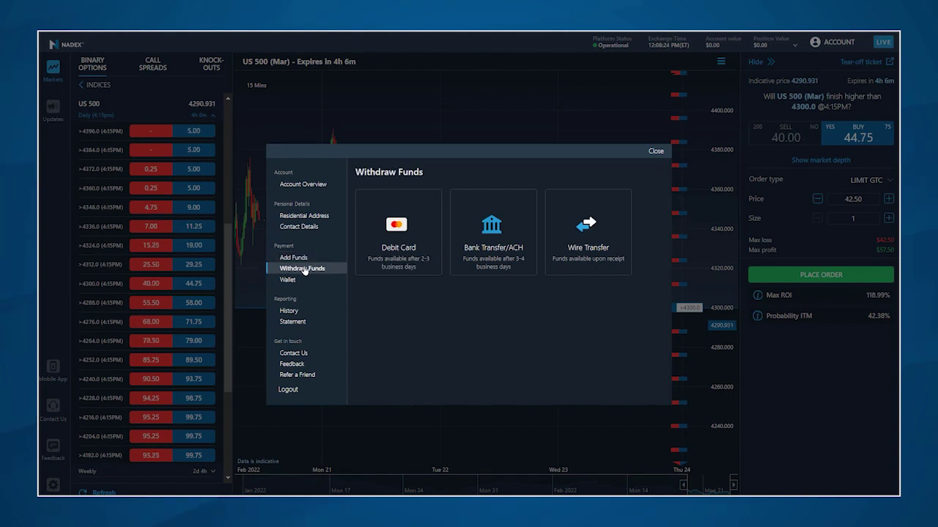
{"action": "left_click", "coordinate": [290, 312]}
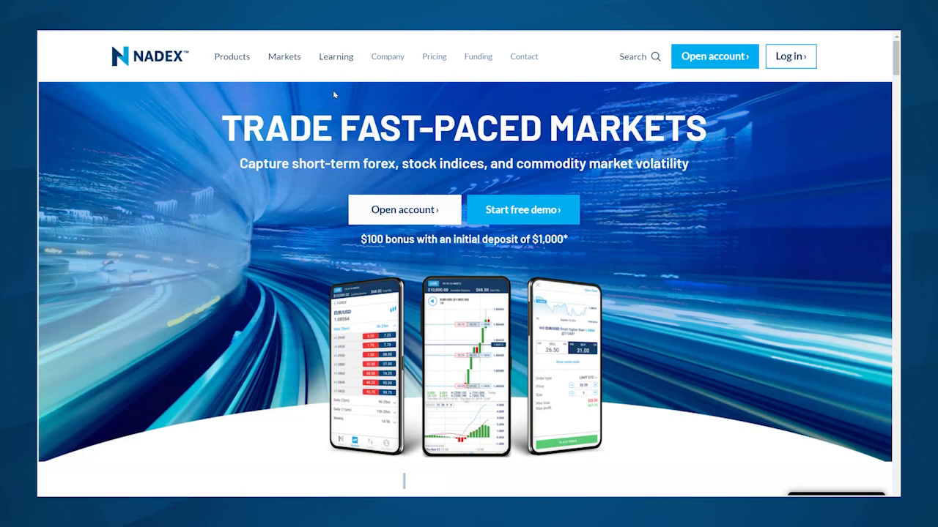
{"action": "mouse_move", "coordinate": [337, 66]}
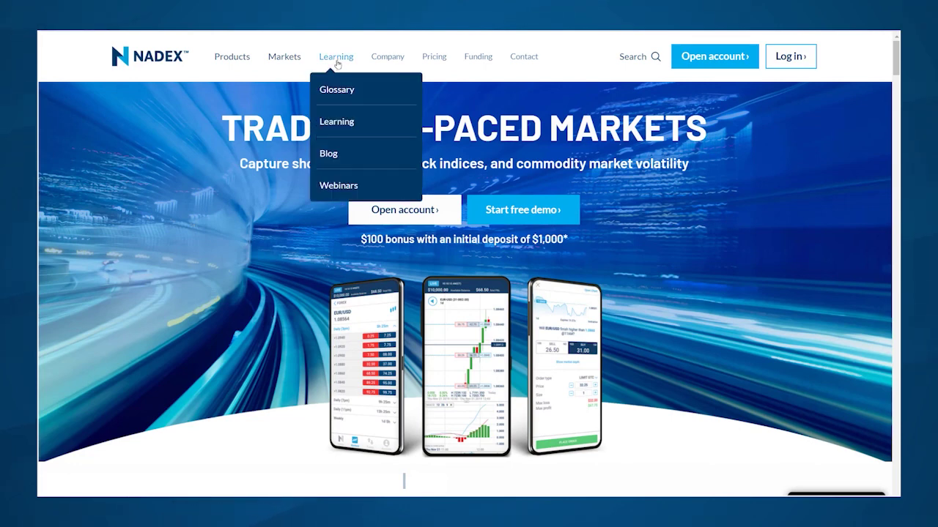
Step: Browse the archived webinars, then open the Learning help page
{"action": "left_click", "coordinate": [339, 187]}
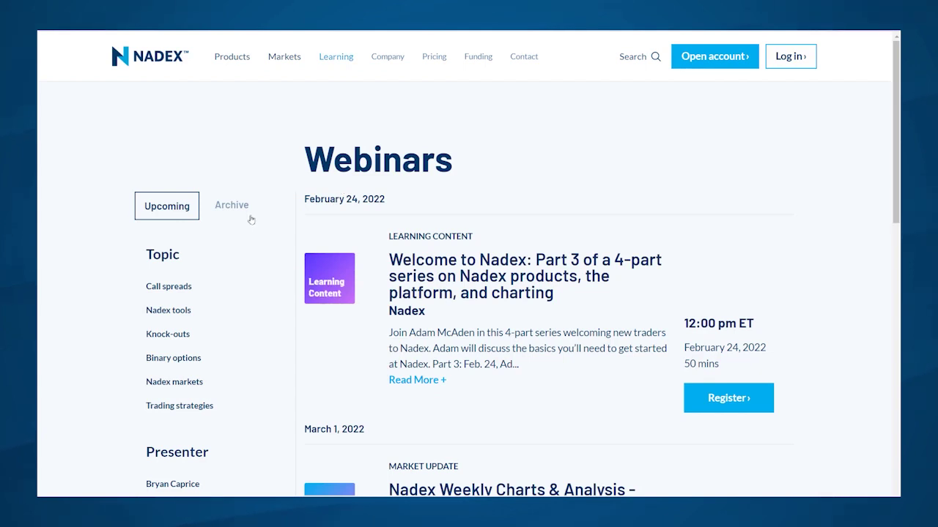
{"action": "left_click", "coordinate": [241, 208]}
{"action": "mouse_move", "coordinate": [326, 65]}
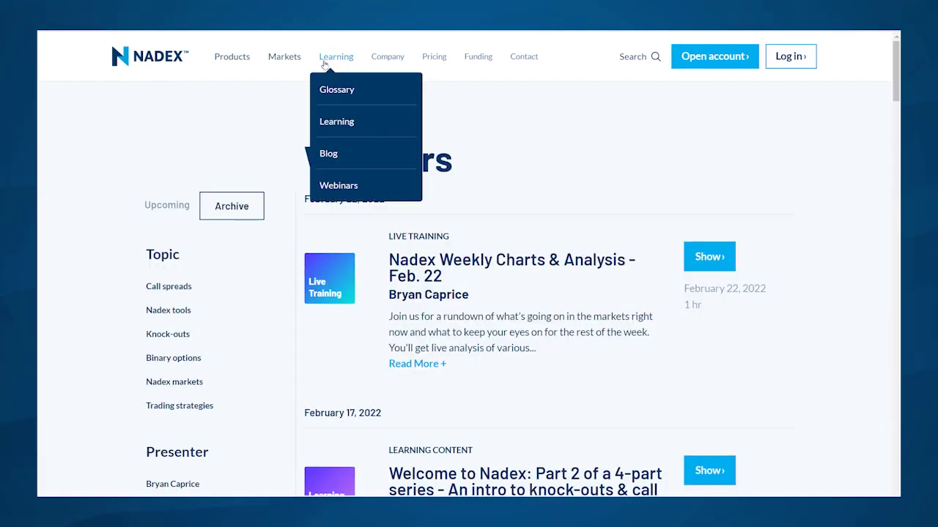
{"action": "left_click", "coordinate": [337, 121]}
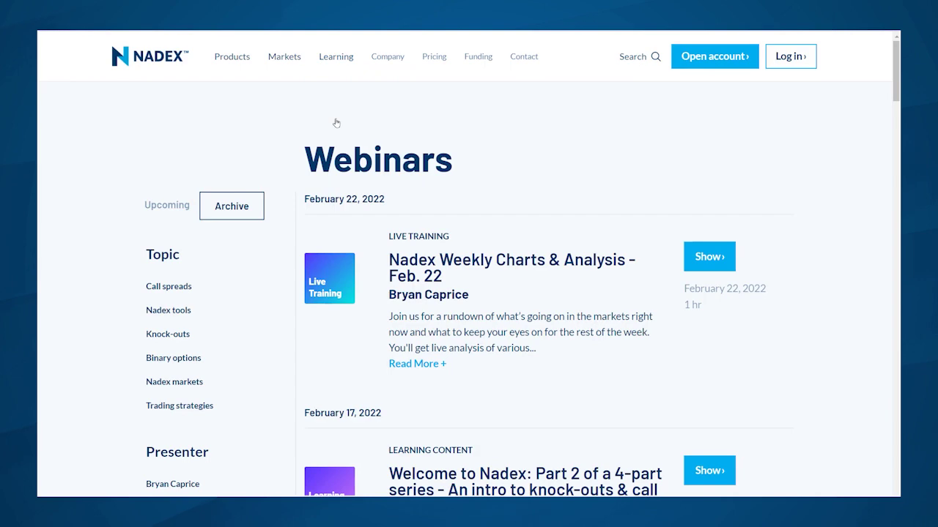